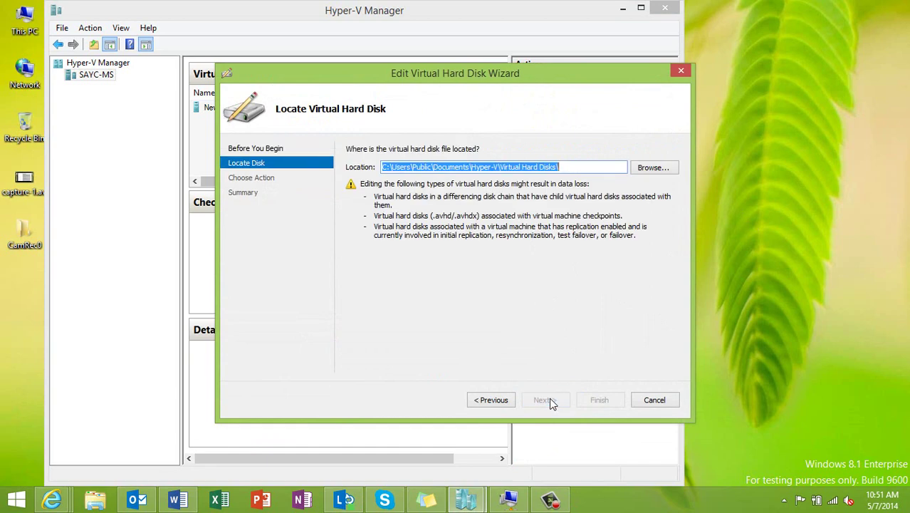
# Step: Choose SC2012_R2_PREVIEW_SCCM_SCEP_EVALVHD.vhd from the SC2012 R2 PREVIEW SCCM EVALVHD folder under D:\MS-Trials\VHD as the disk to edit, and proceed to the action choice
pyautogui.click(652, 168)
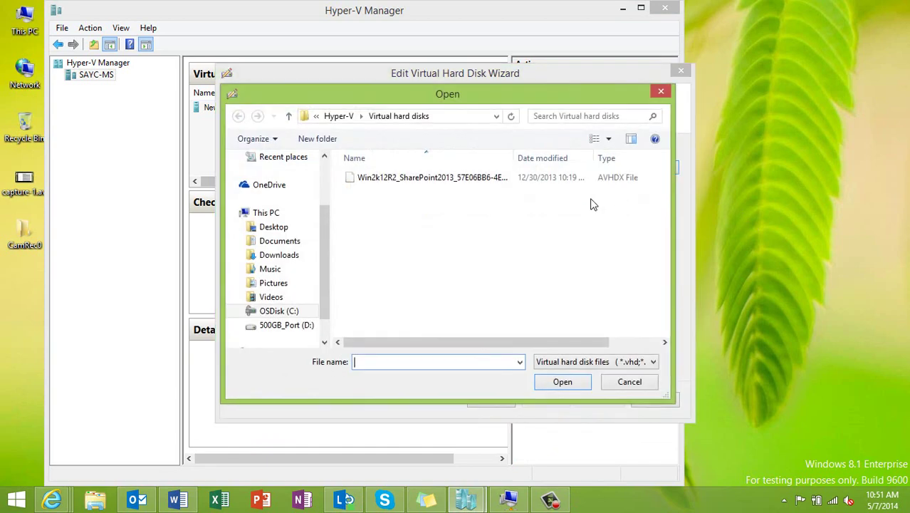
pyautogui.click(287, 325)
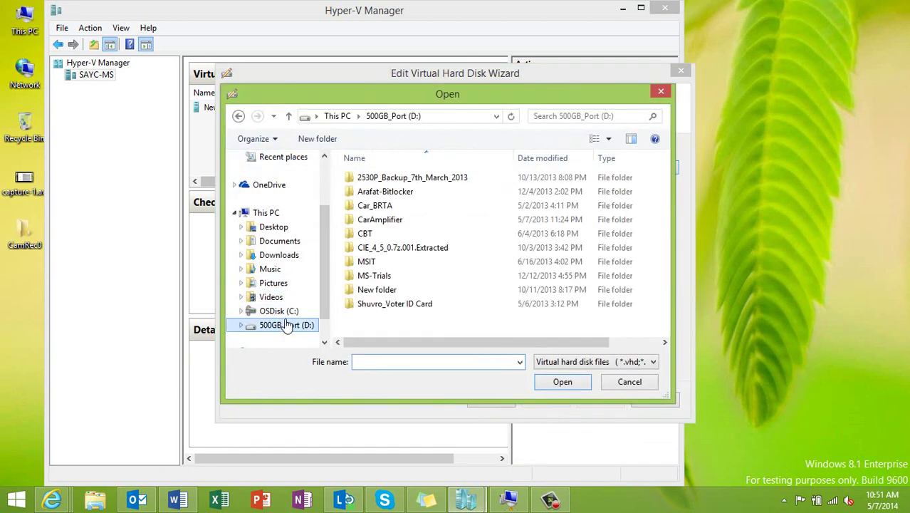
pyautogui.doubleClick(373, 276)
pyautogui.doubleClick(363, 234)
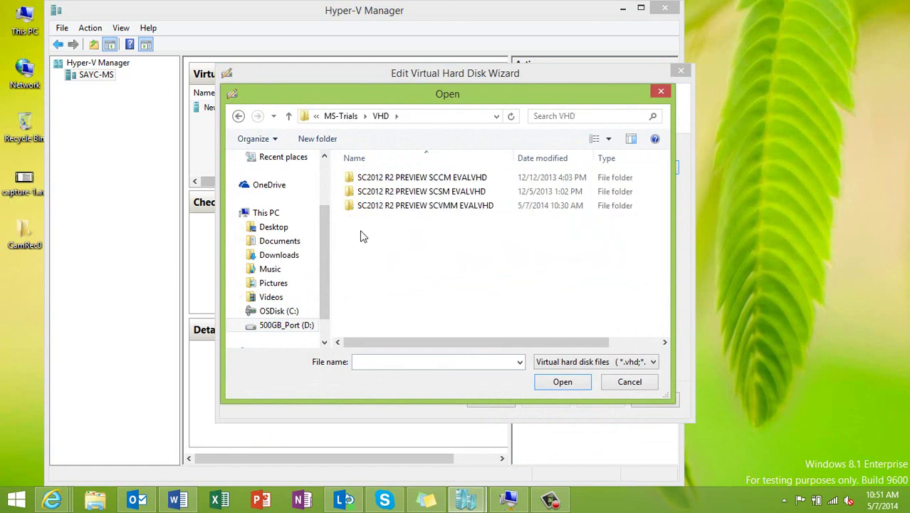
pyautogui.doubleClick(443, 179)
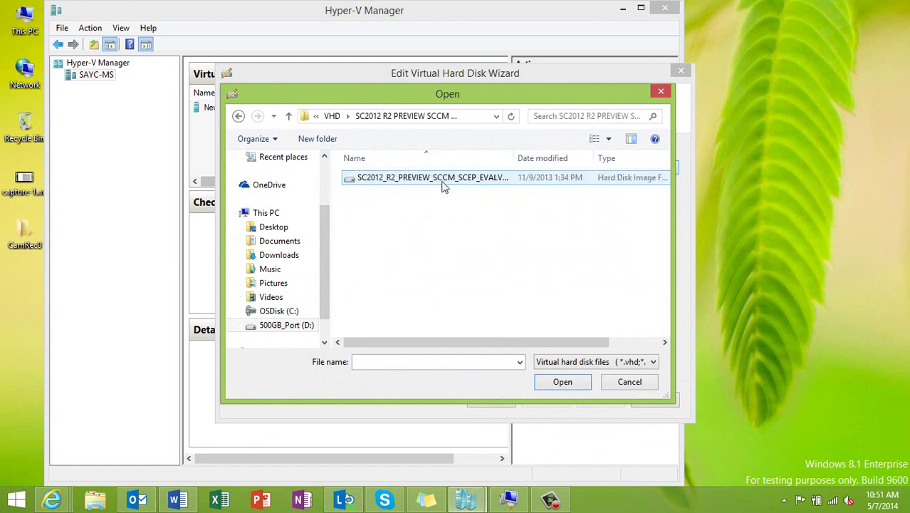
pyautogui.moveTo(504, 346); pyautogui.dragTo(629, 341)
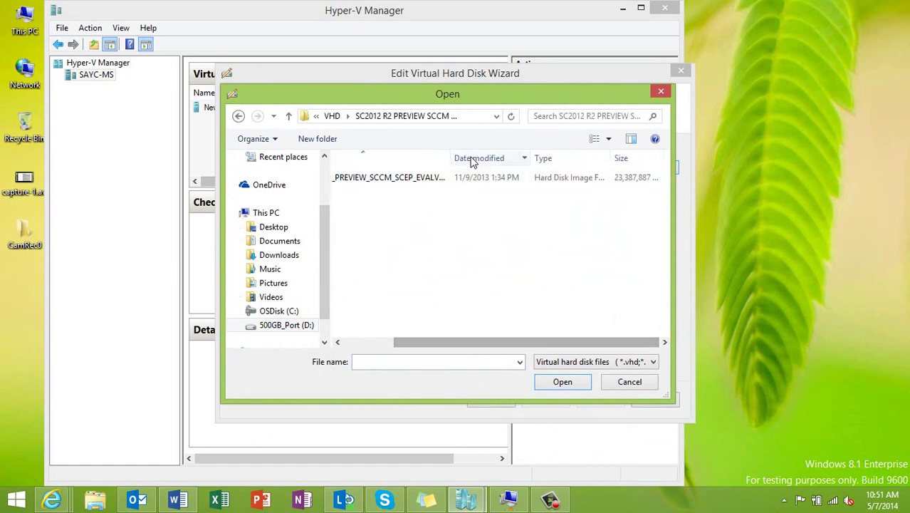
pyautogui.moveTo(456, 163); pyautogui.dragTo(522, 162)
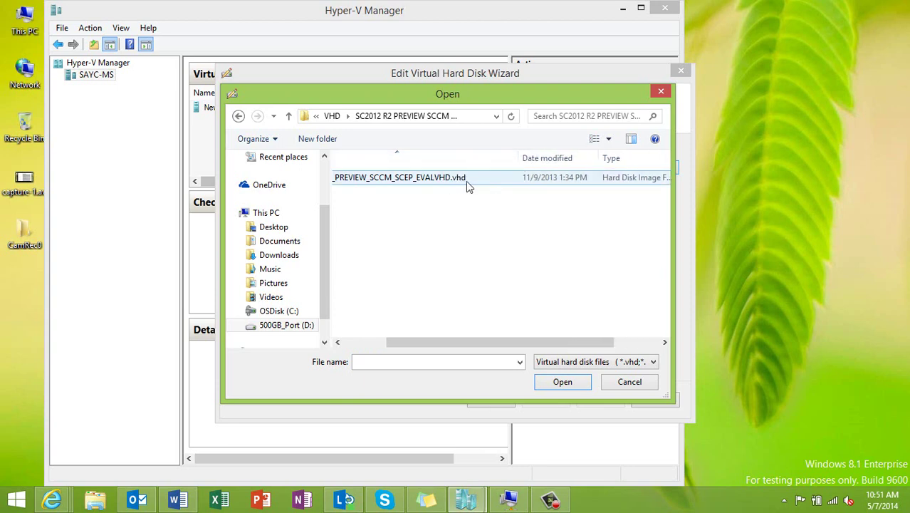
pyautogui.doubleClick(428, 179)
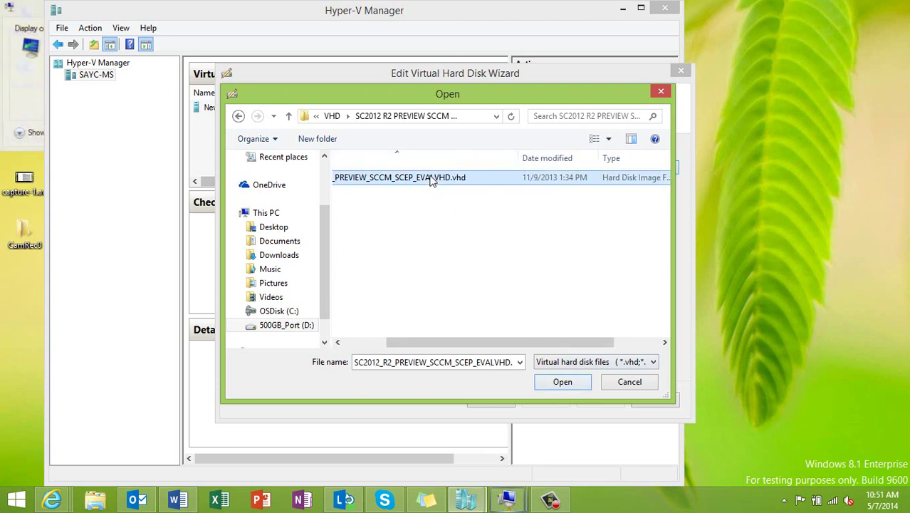
pyautogui.click(545, 402)
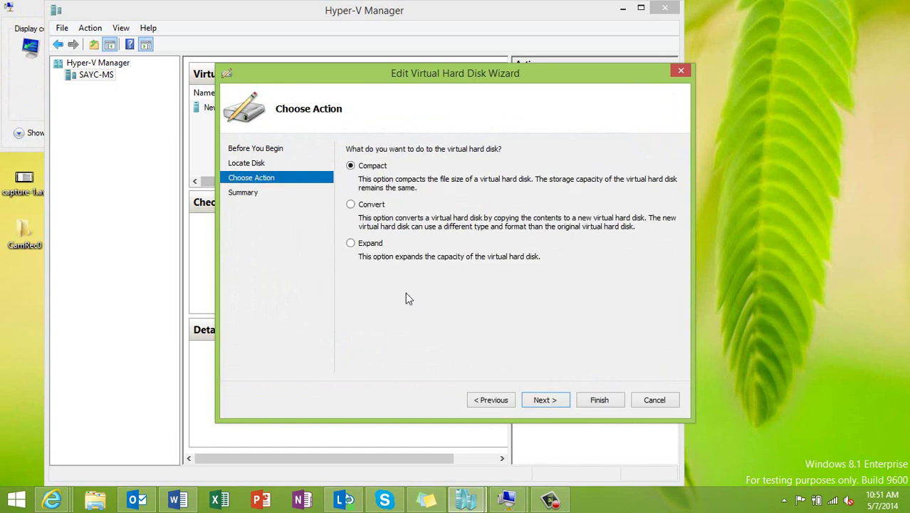
# Step: Choose to convert the virtual hard disk to VHDX format with the dynamically expanding type
pyautogui.click(370, 206)
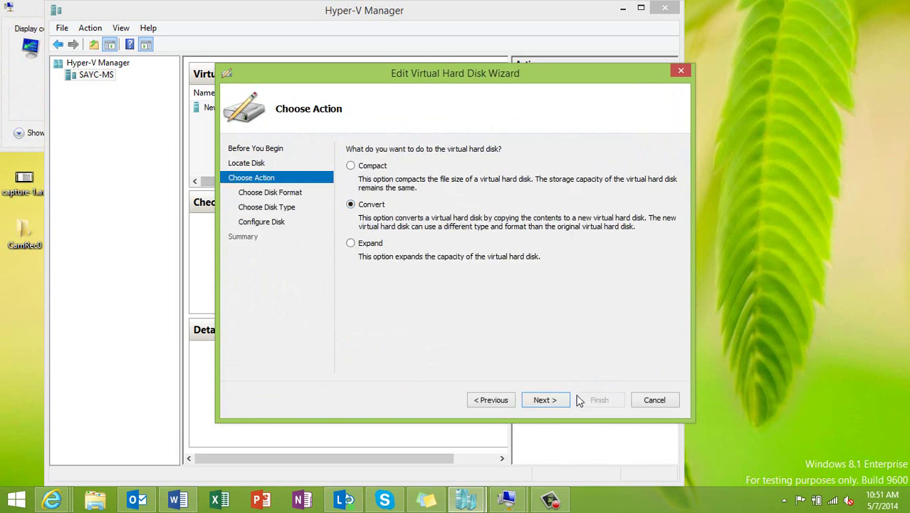
pyautogui.click(545, 400)
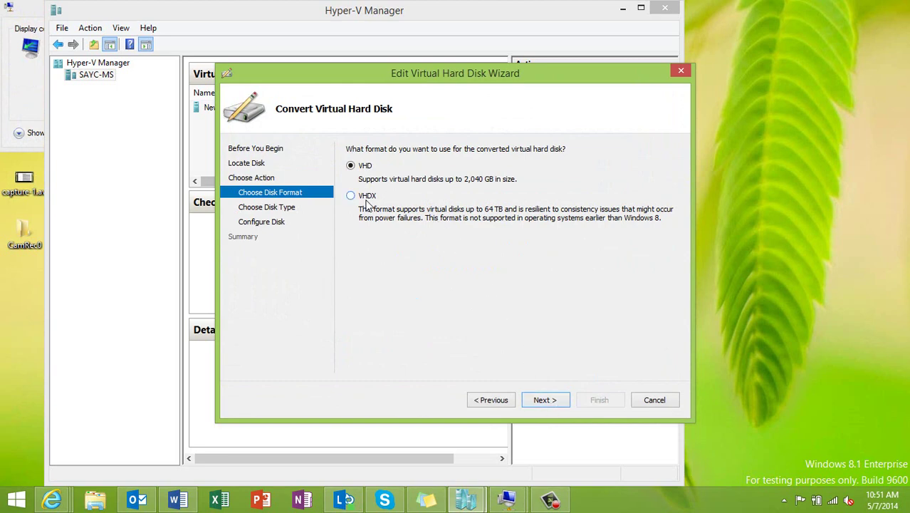
pyautogui.click(545, 399)
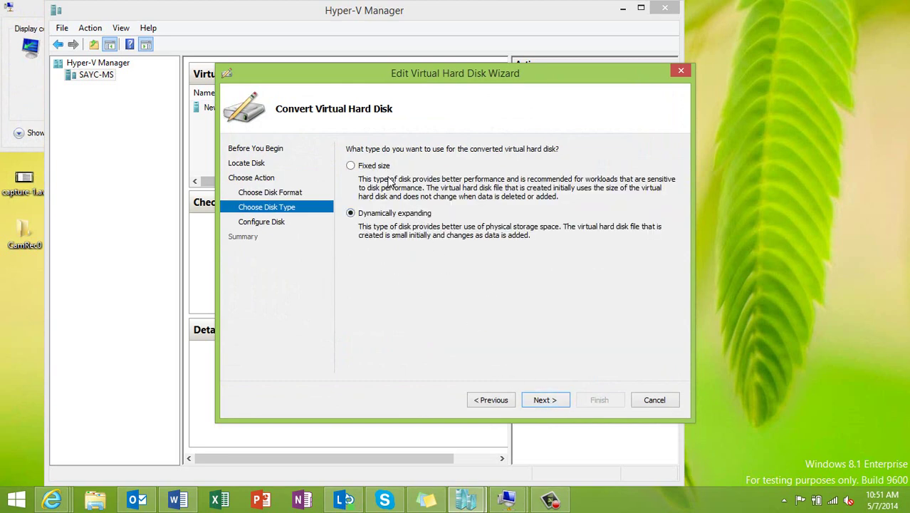
pyautogui.click(545, 402)
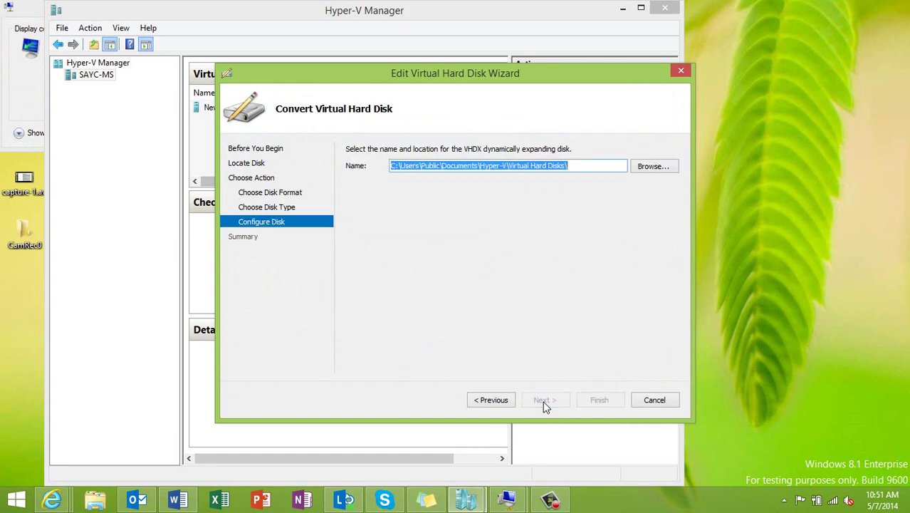
# Step: Browse to the VM folder on OSDisk (C:) as the destination for the converted disk
pyautogui.click(653, 168)
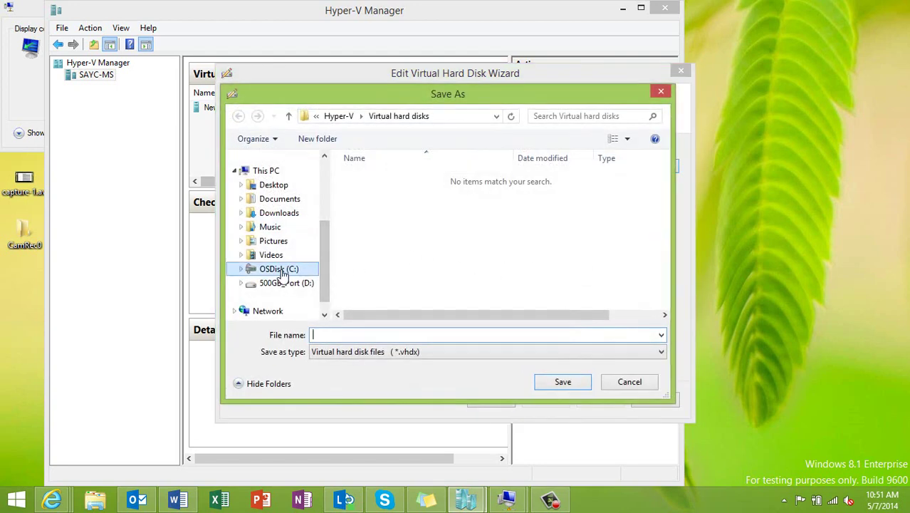
pyautogui.click(281, 270)
pyautogui.click(361, 291)
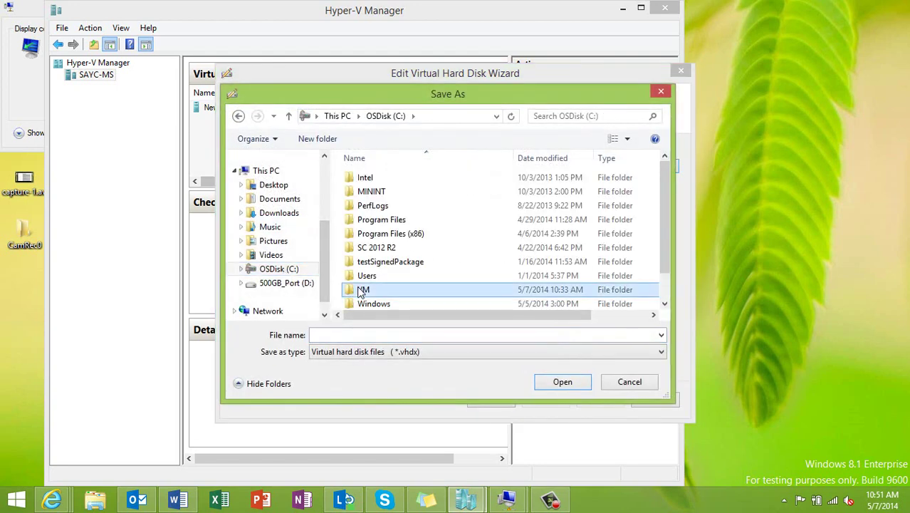
pyautogui.doubleClick(361, 291)
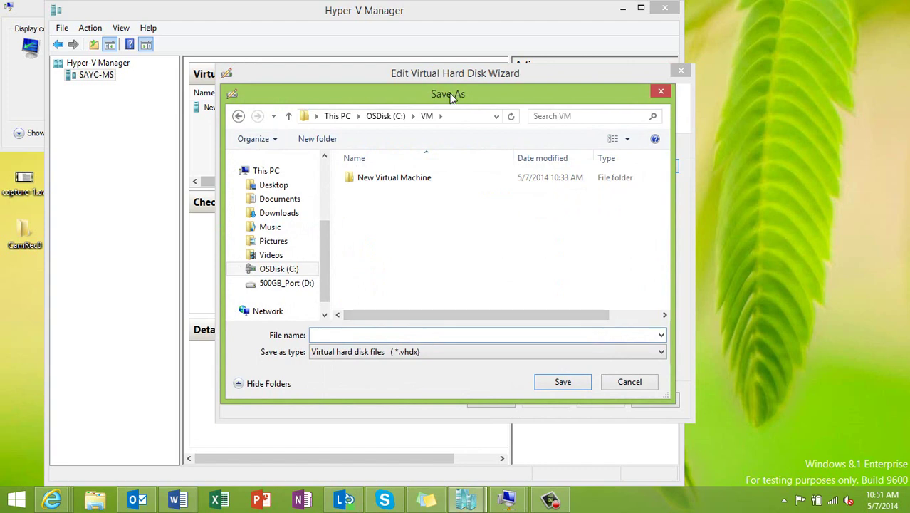
pyautogui.moveTo(450, 97); pyautogui.dragTo(457, 179)
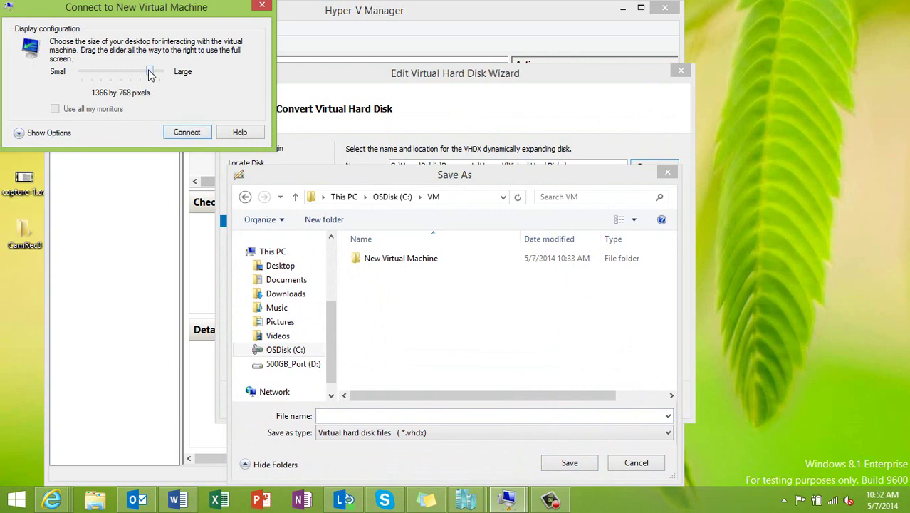
# Step: Set the display size for New Virtual Machine to 1024 by 768 pixels and connect to it
pyautogui.moveTo(151, 74); pyautogui.dragTo(101, 74)
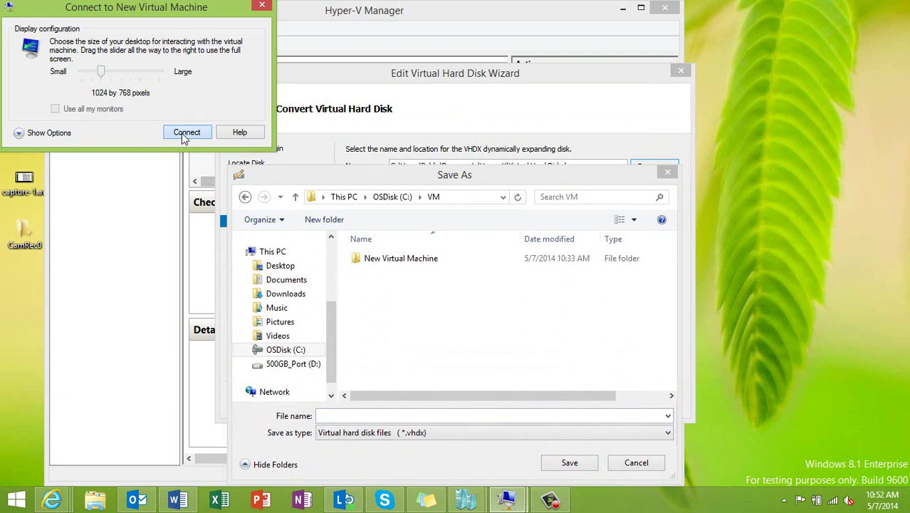
pyautogui.click(187, 132)
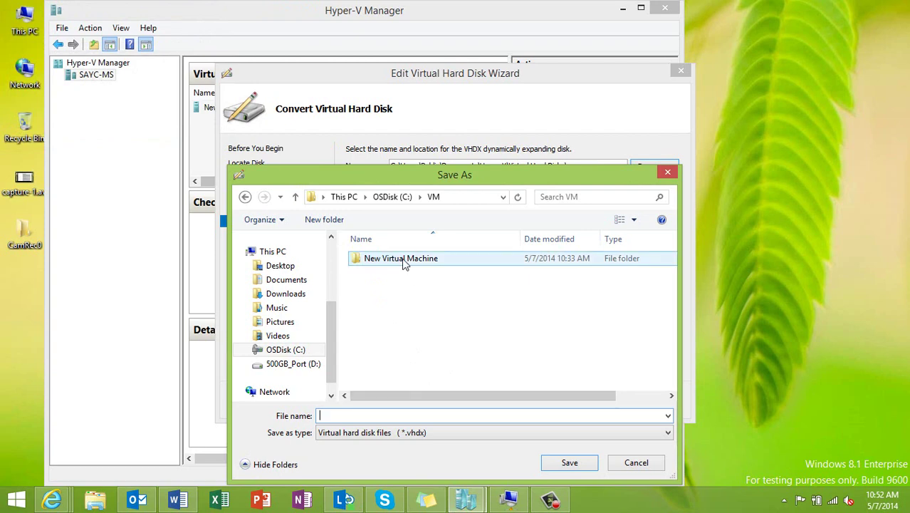
# Step: Save the converted disk's file name as SCCM in the VM folder and continue to the wizard's summary
pyautogui.write('SCCM')
pyautogui.click(573, 464)
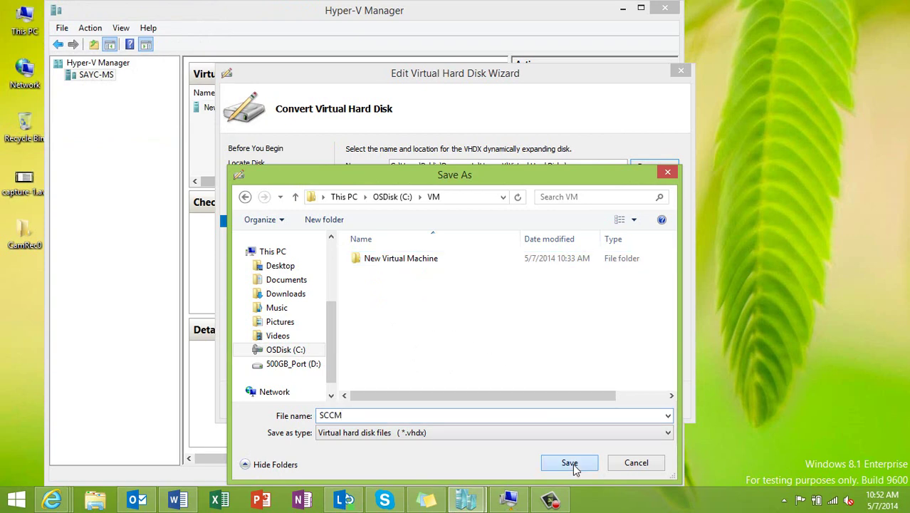
pyautogui.click(551, 400)
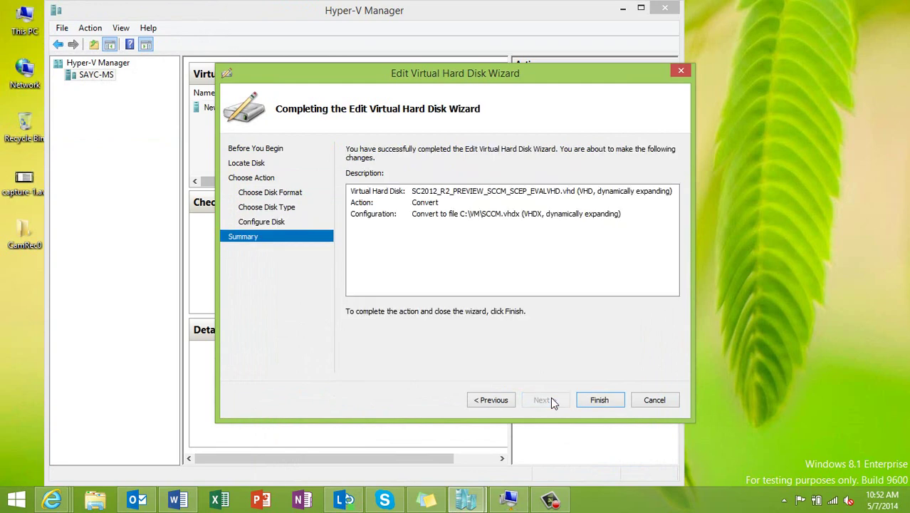
# Step: Review the conversion action and configuration in the summary and finish the wizard to run the conversion
pyautogui.click(420, 207)
pyautogui.click(422, 217)
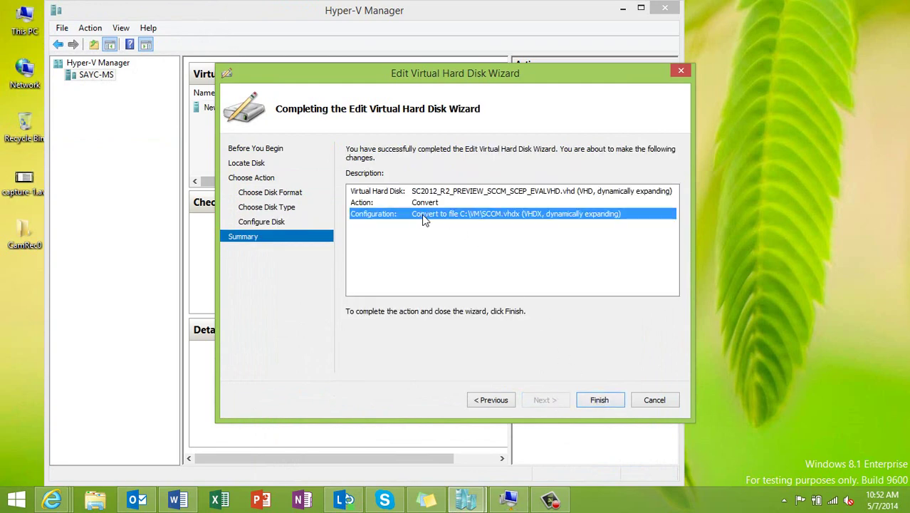
pyautogui.click(598, 402)
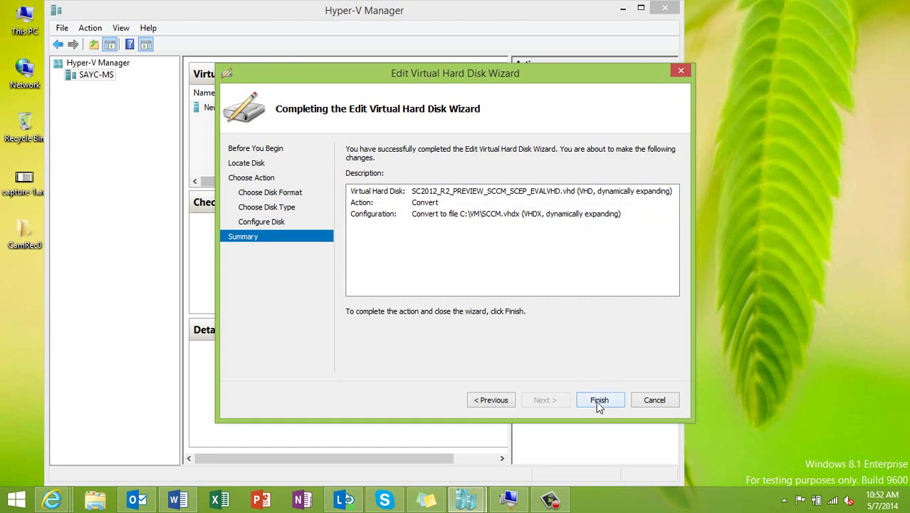
pyautogui.click(599, 401)
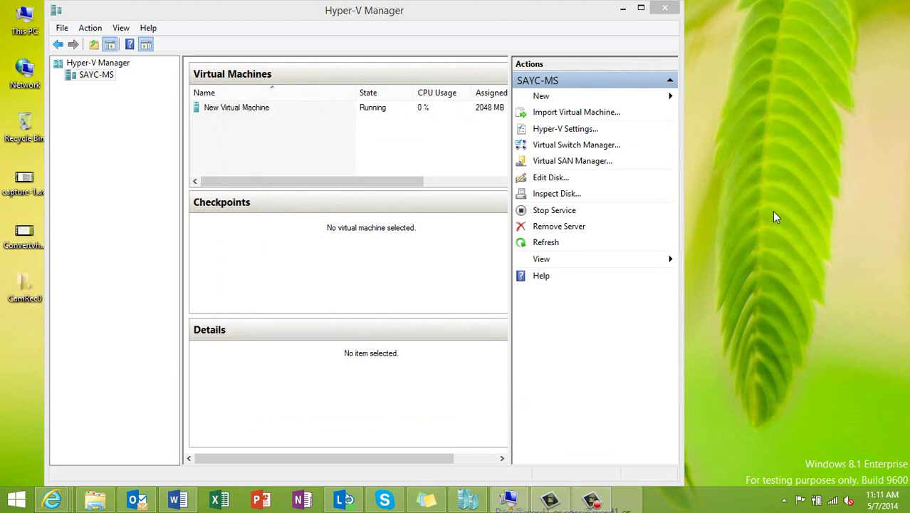
# Step: Switch to File Explorer and open the VM folder on OSDisk (C:)
pyautogui.click(98, 501)
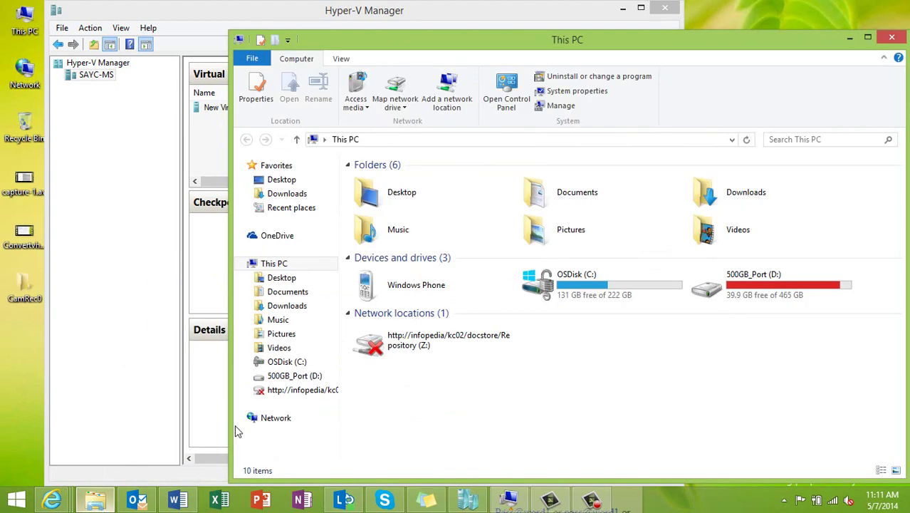
pyautogui.click(531, 288)
pyautogui.doubleClick(530, 289)
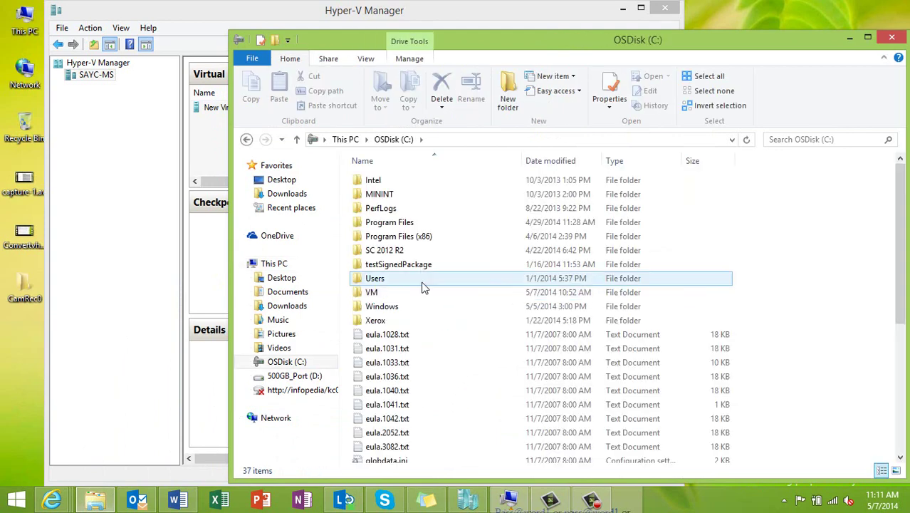
pyautogui.click(384, 294)
pyautogui.doubleClick(385, 298)
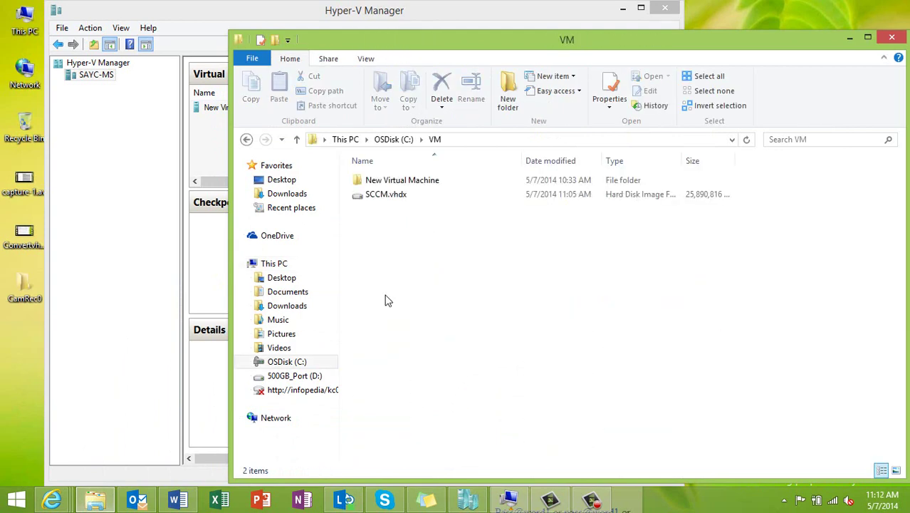
# Step: Widen the Size column to examine the full file size of SCCM.vhdx
pyautogui.click(379, 203)
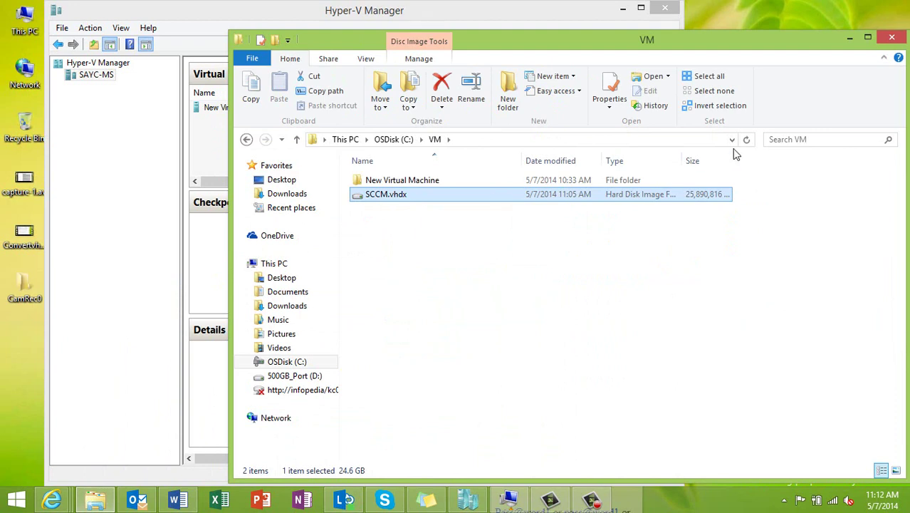
pyautogui.moveTo(739, 160); pyautogui.dragTo(770, 163)
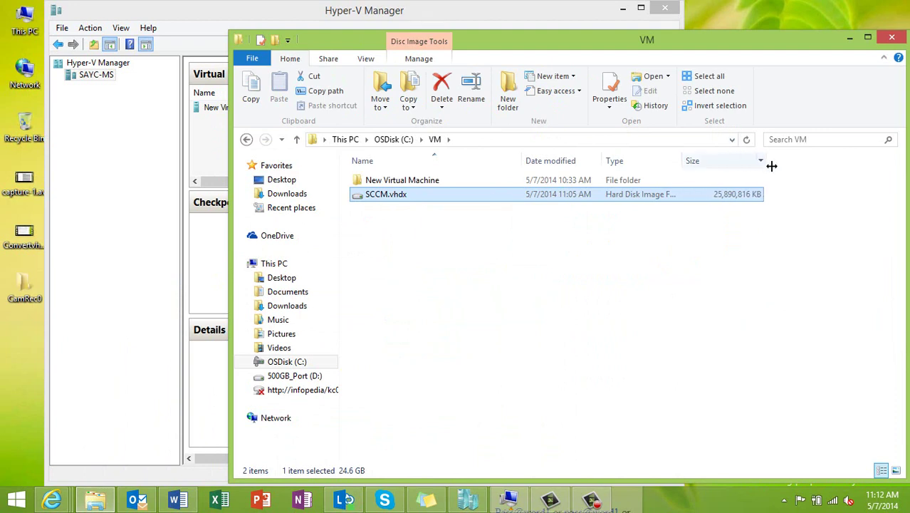
pyautogui.click(742, 322)
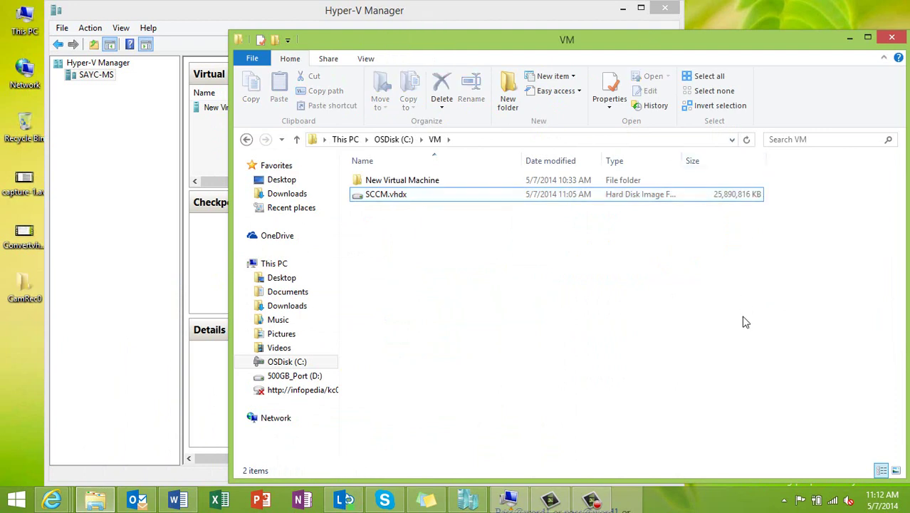